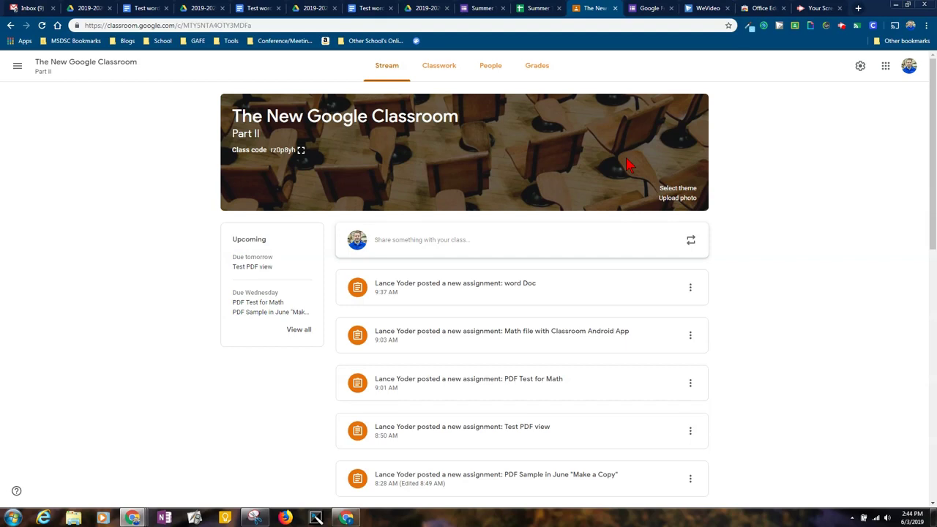
# Start a new assignment titled 'Word Document Assignment' and set its points to Ungraded
pyautogui.click(443, 71)
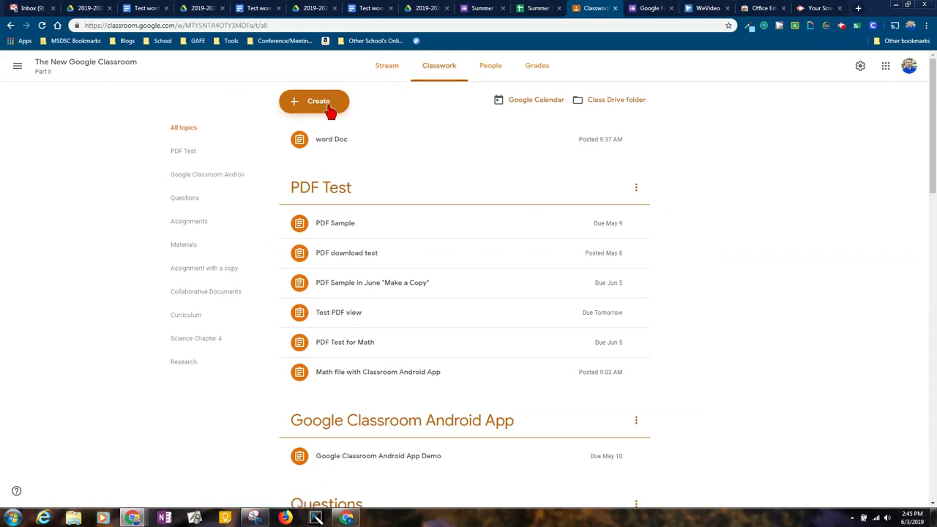
pyautogui.click(329, 110)
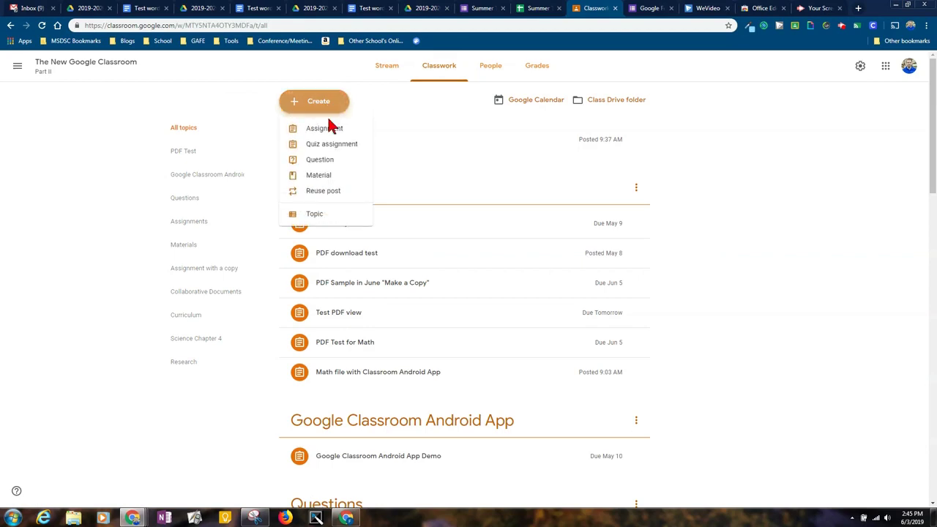
pyautogui.press('Return')
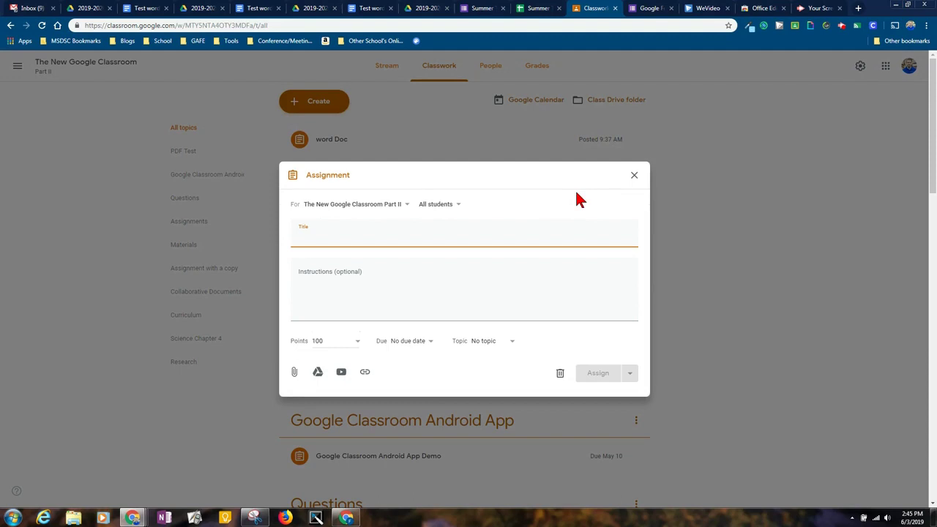
pyautogui.write('Word D')
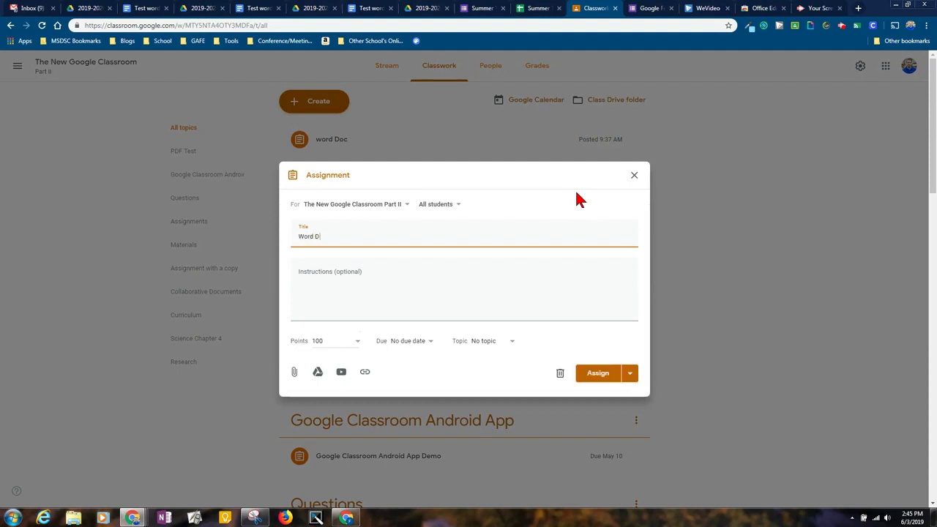
pyautogui.write('ocument Assignment')
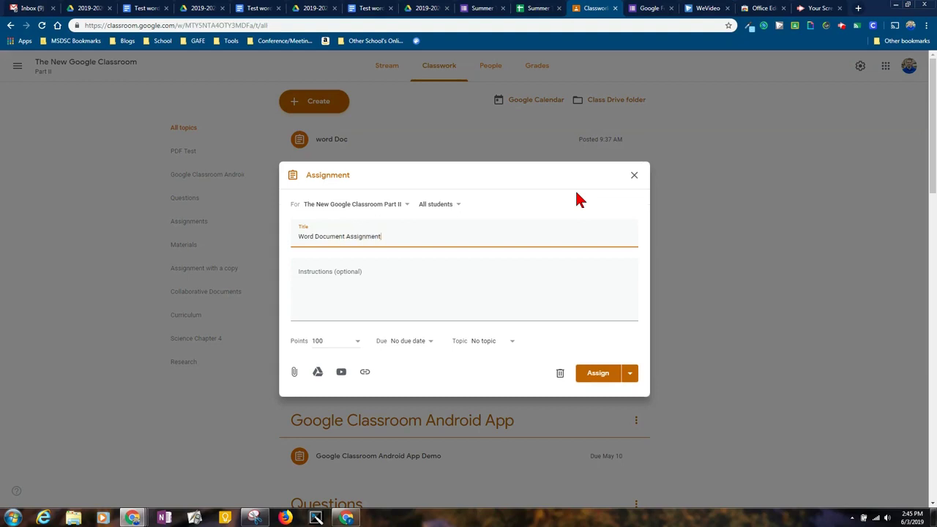
pyautogui.click(356, 343)
pyautogui.click(356, 359)
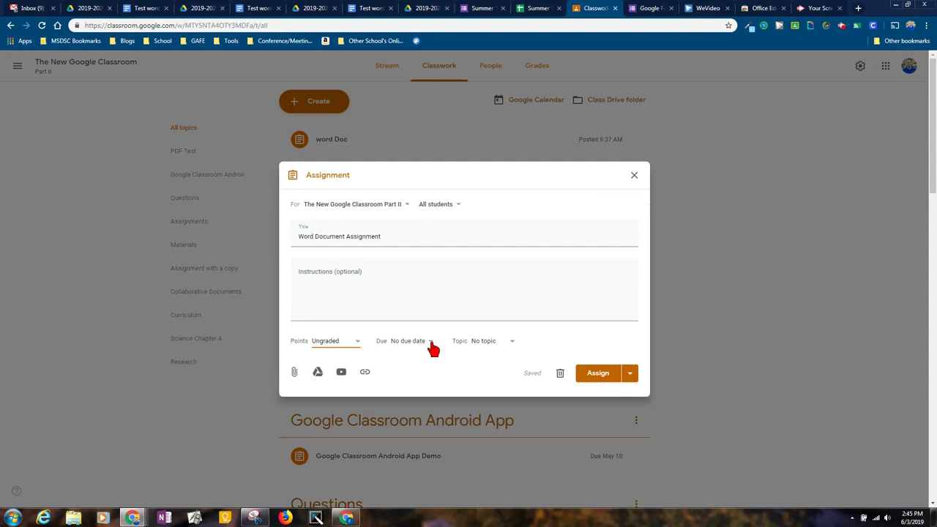
# Set the due date to Jun 5 and file it under a new topic 'Word Doc'
pyautogui.click(432, 348)
pyautogui.click(439, 375)
pyautogui.click(444, 444)
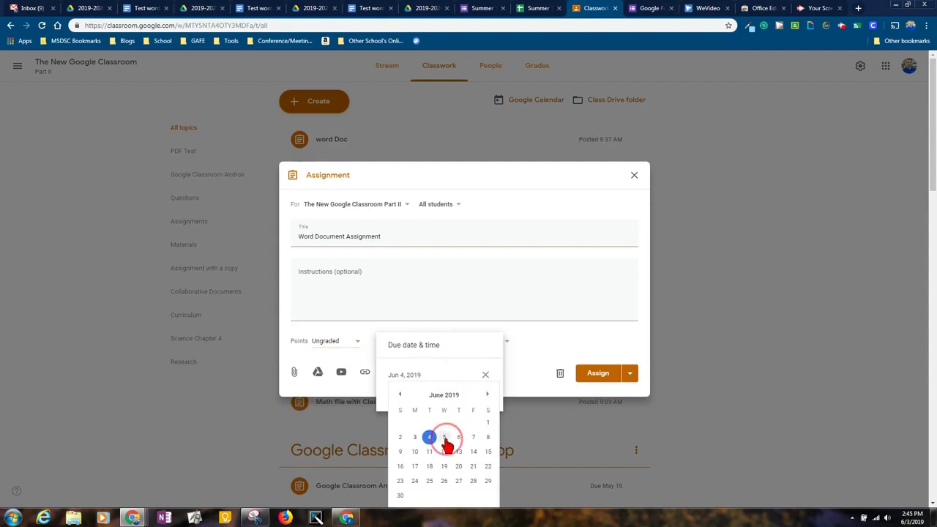
pyautogui.click(539, 336)
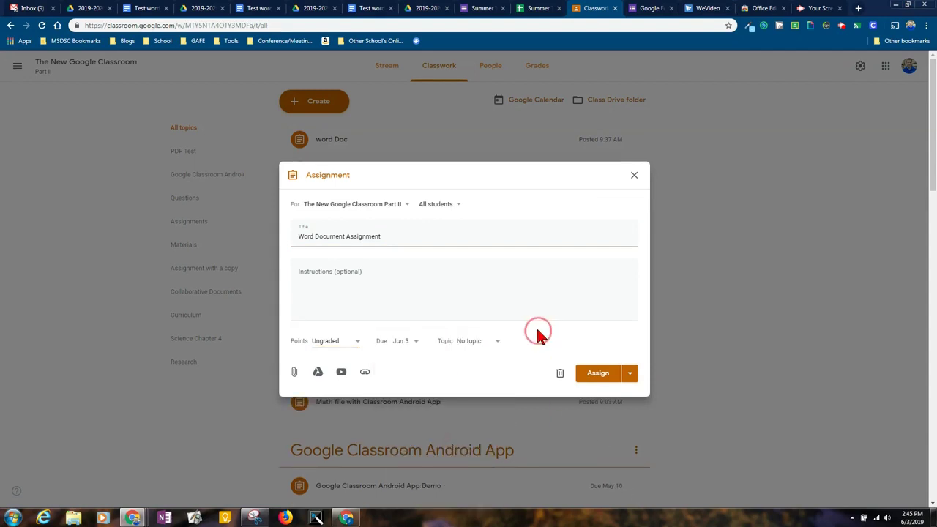
pyautogui.click(494, 346)
pyautogui.click(483, 307)
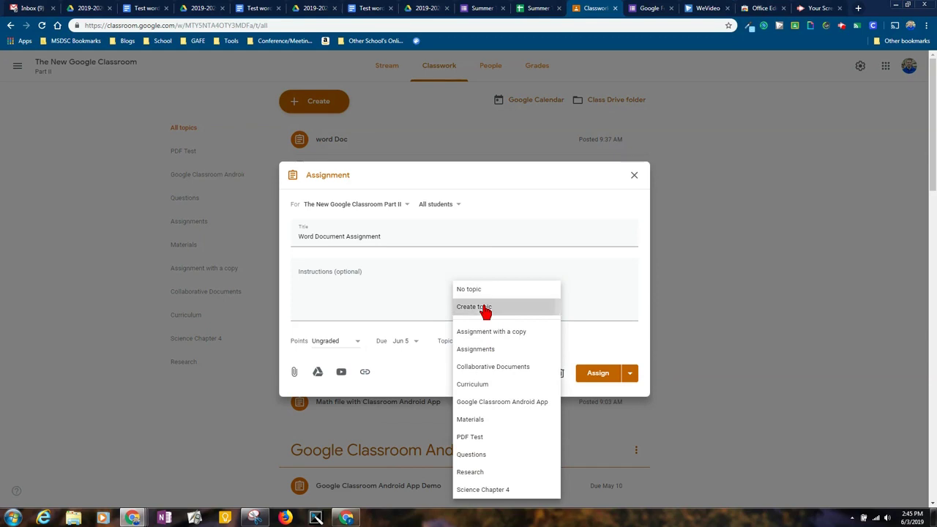
pyautogui.write('Word Doc')
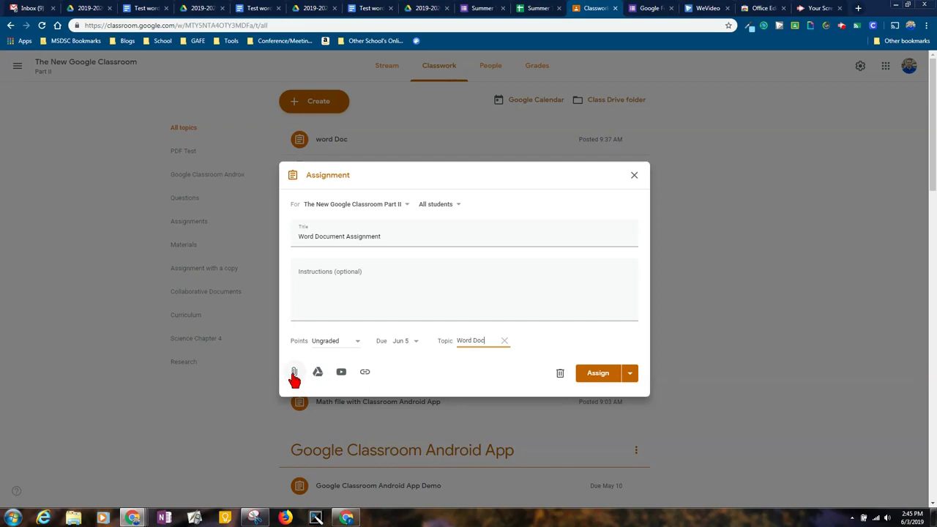
# Bring up the Drive 2019-2020 folder with the Test word document files, briefly opening the New menu
pyautogui.click(135, 7)
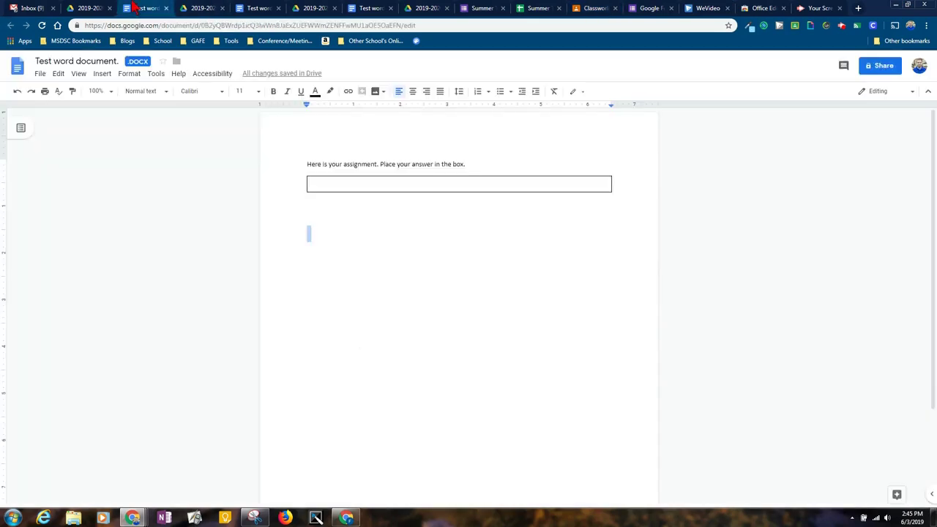
pyautogui.click(87, 8)
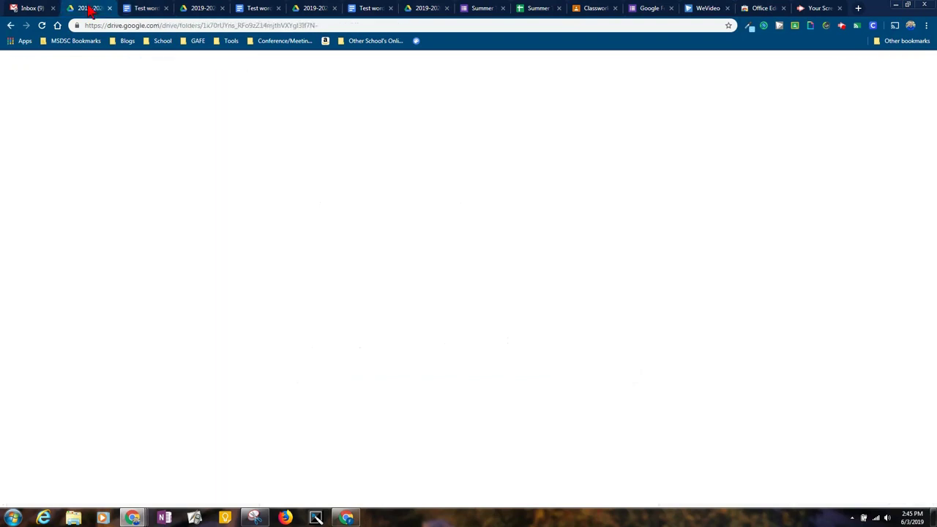
pyautogui.click(151, 10)
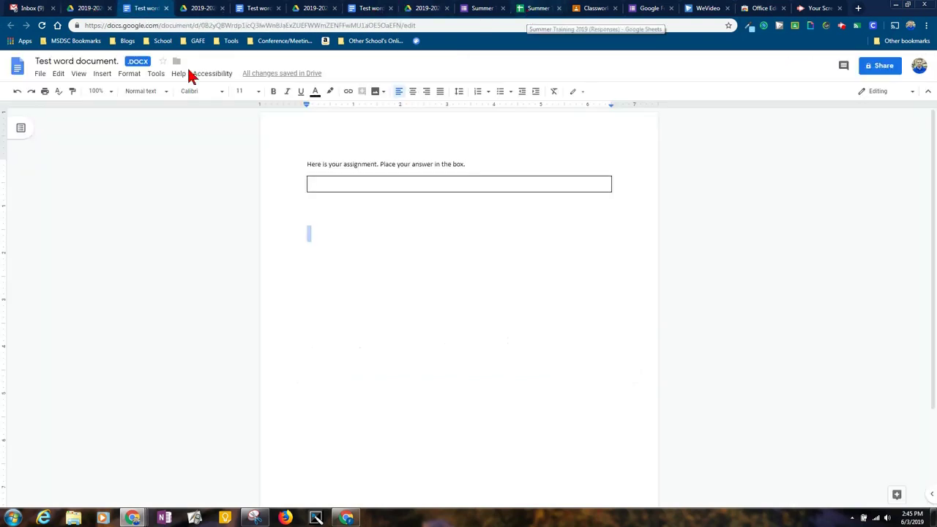
pyautogui.click(88, 8)
pyautogui.click(44, 101)
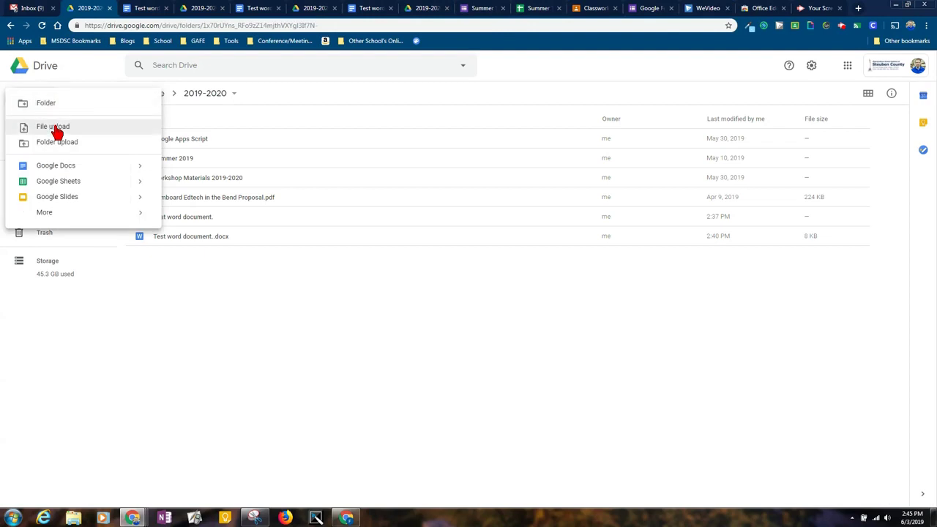
pyautogui.click(439, 348)
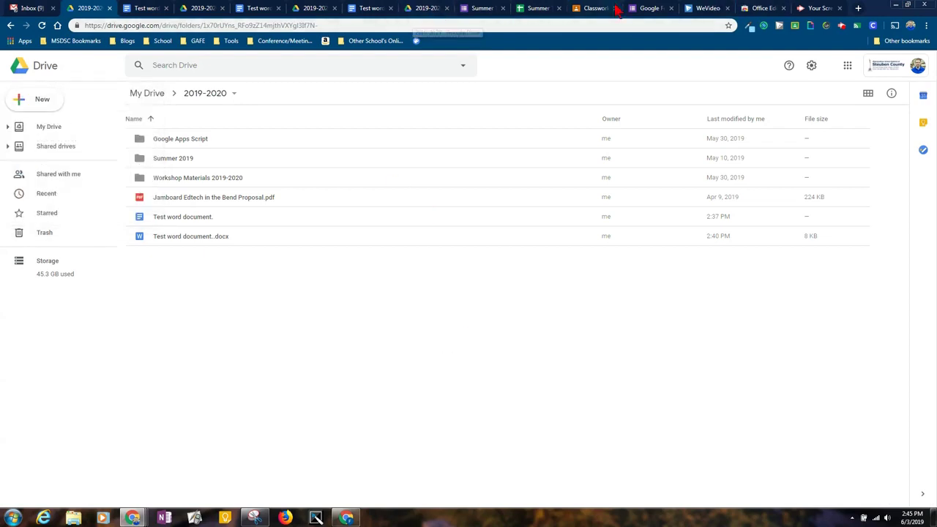
# Attach Test word document..docx from Google Drive to the assignment draft
pyautogui.click(585, 11)
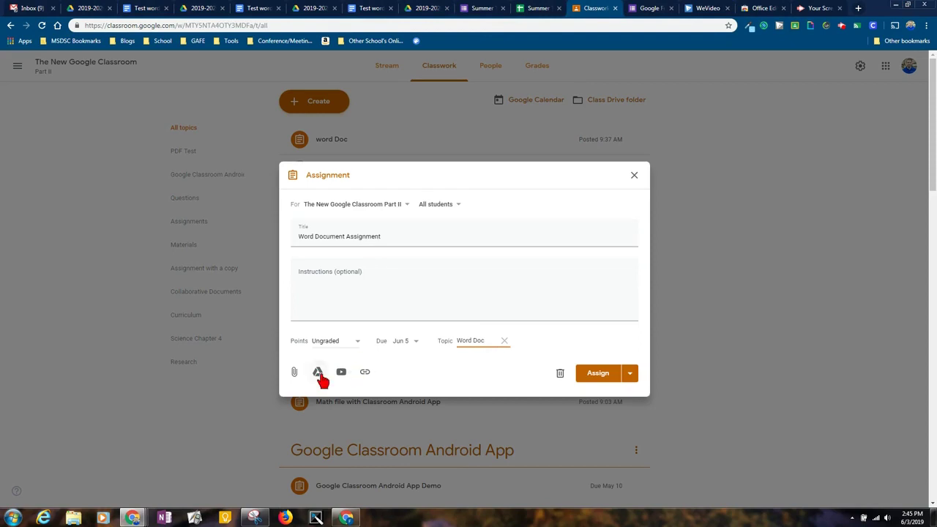
pyautogui.click(319, 373)
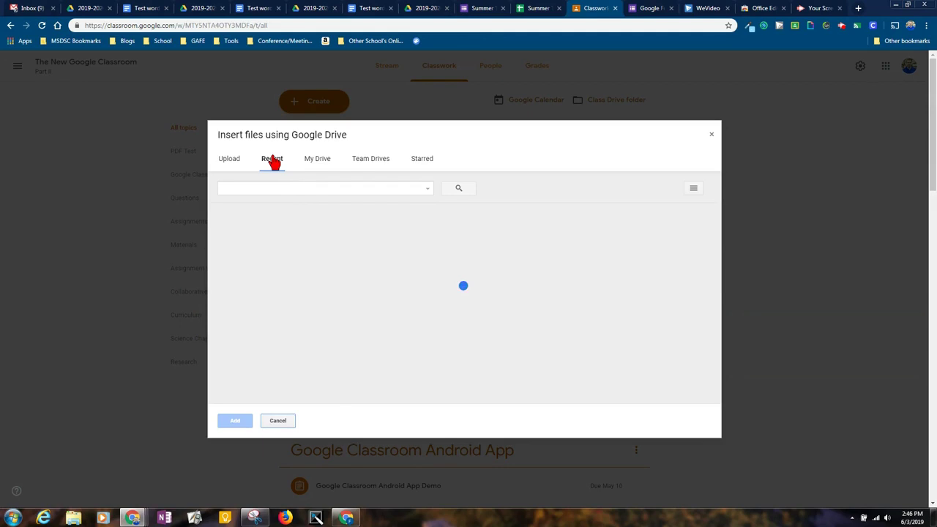
pyautogui.click(273, 278)
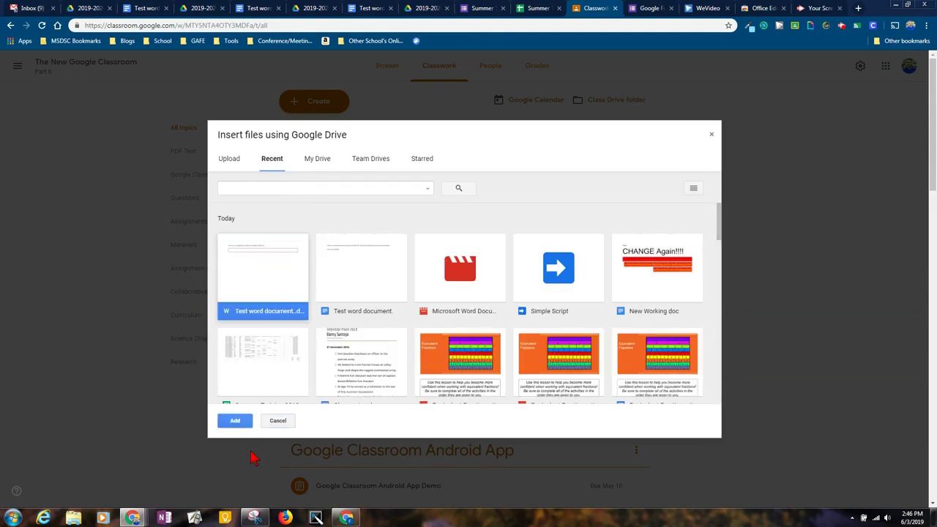
pyautogui.click(235, 423)
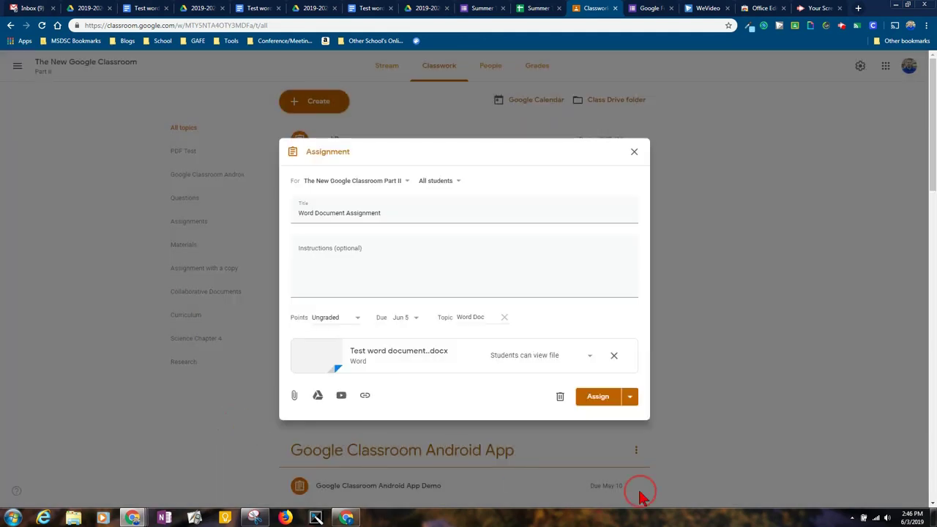
# Give each student a copy, post the assignment, and filter classwork to Word Doc
pyautogui.click(561, 358)
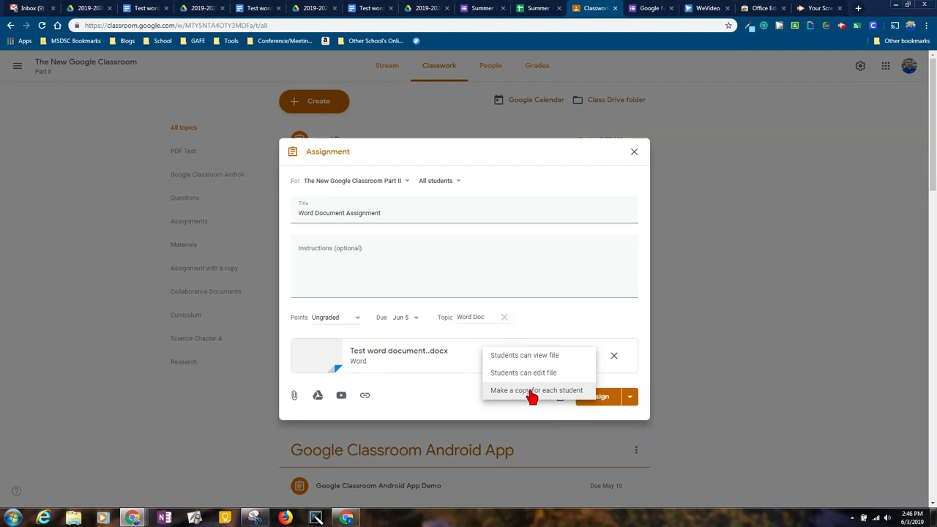
pyautogui.click(532, 395)
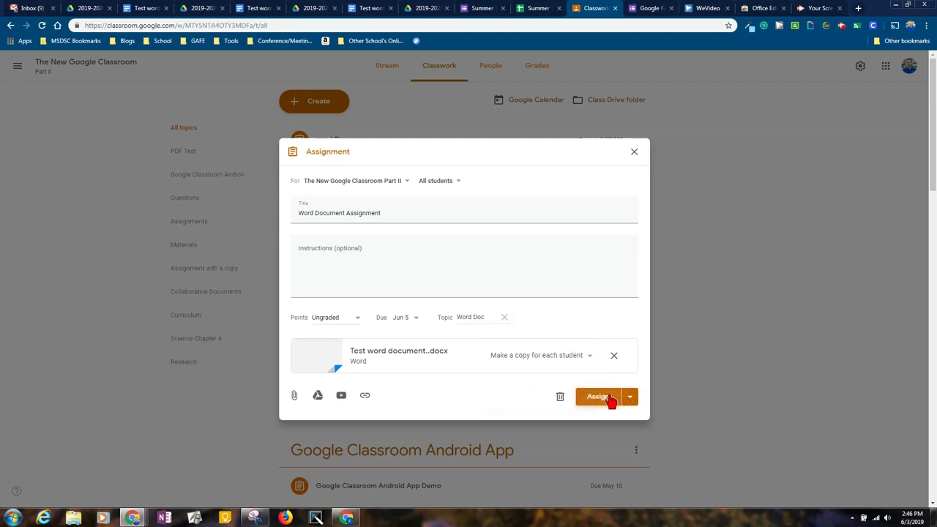
pyautogui.click(611, 400)
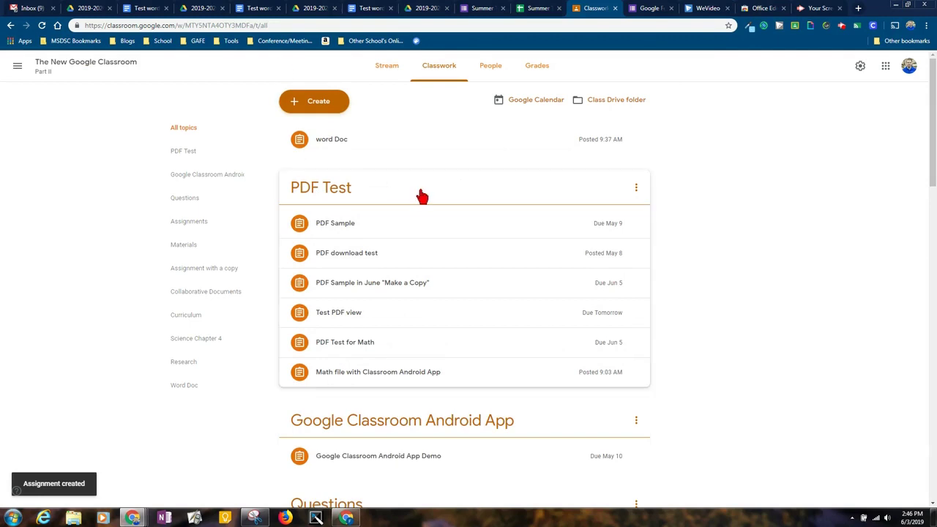
pyautogui.click(179, 387)
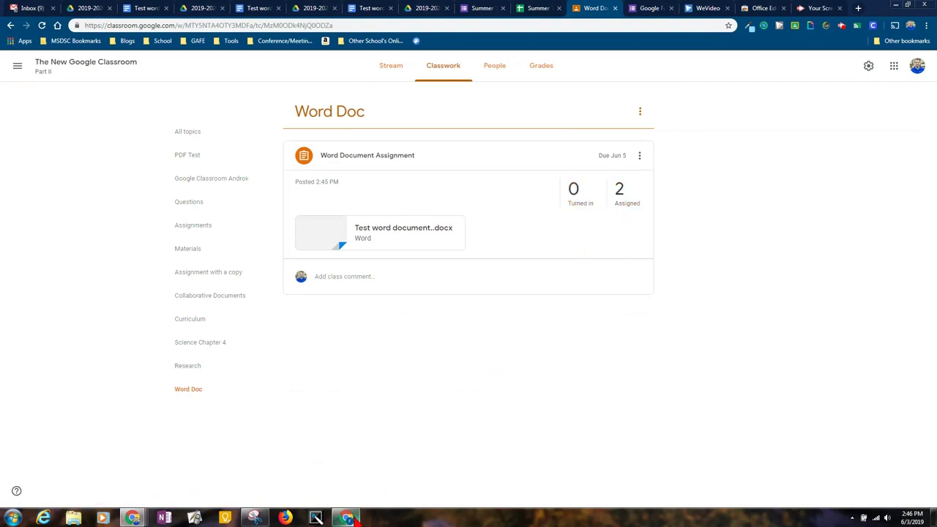
# As the student, open Word Document Assignment and preview the attached Test word document..docx
pyautogui.click(355, 520)
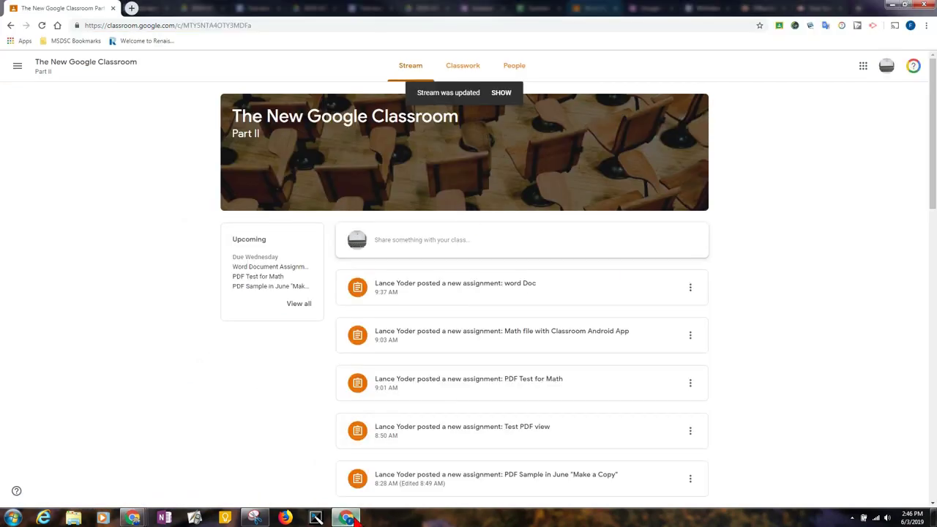
pyautogui.click(501, 93)
pyautogui.click(512, 284)
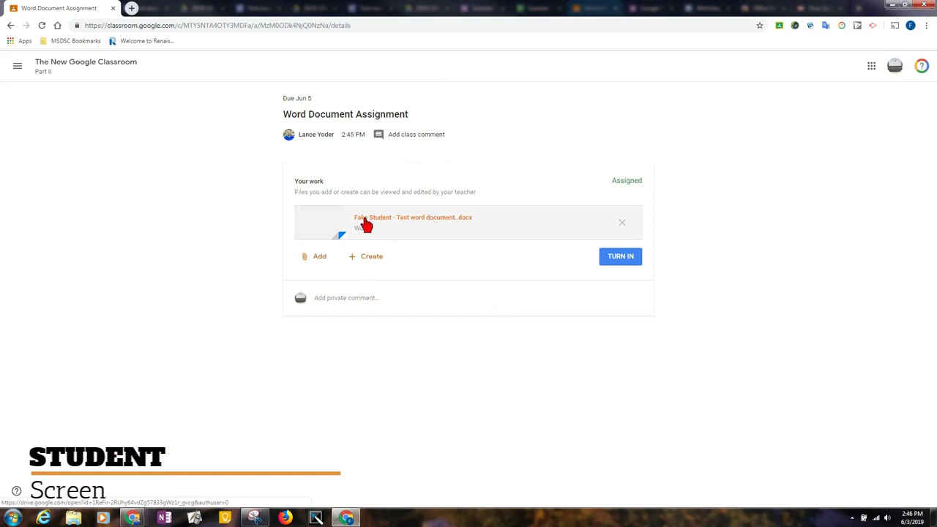
pyautogui.click(399, 221)
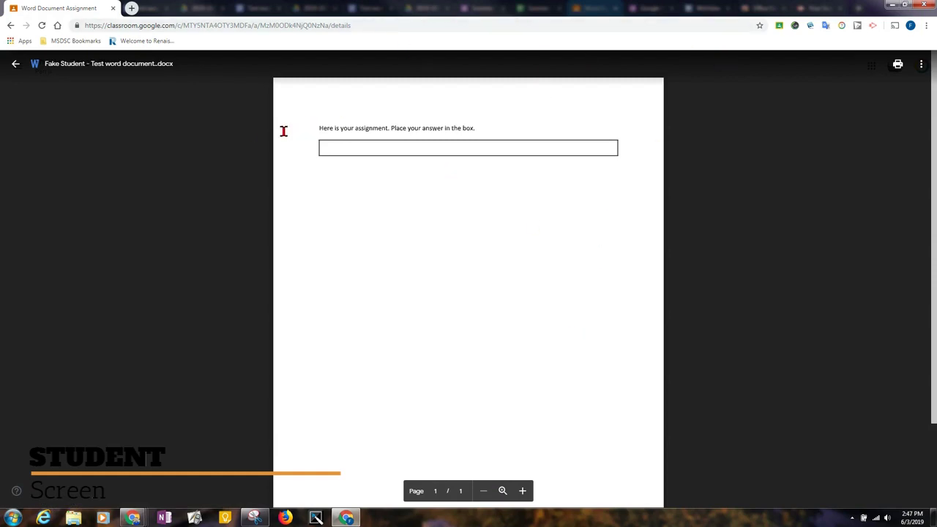
pyautogui.click(920, 65)
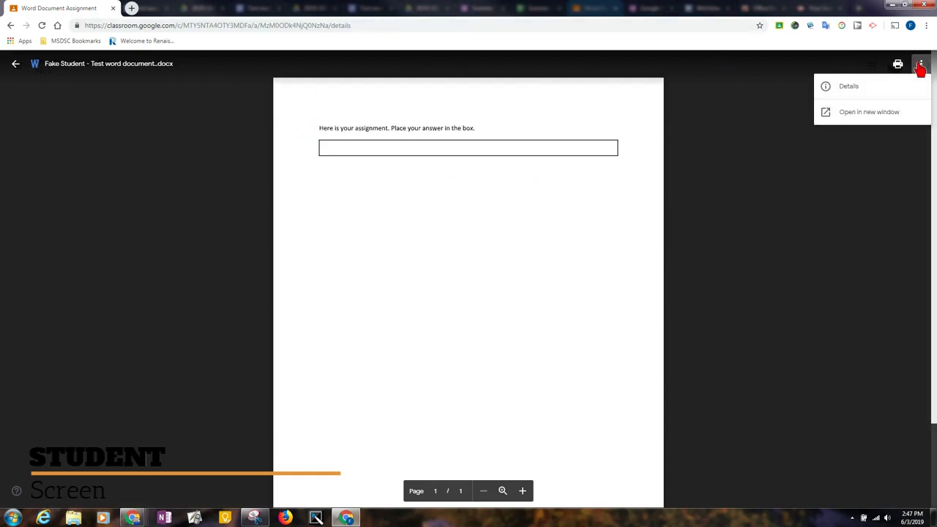
pyautogui.click(510, 239)
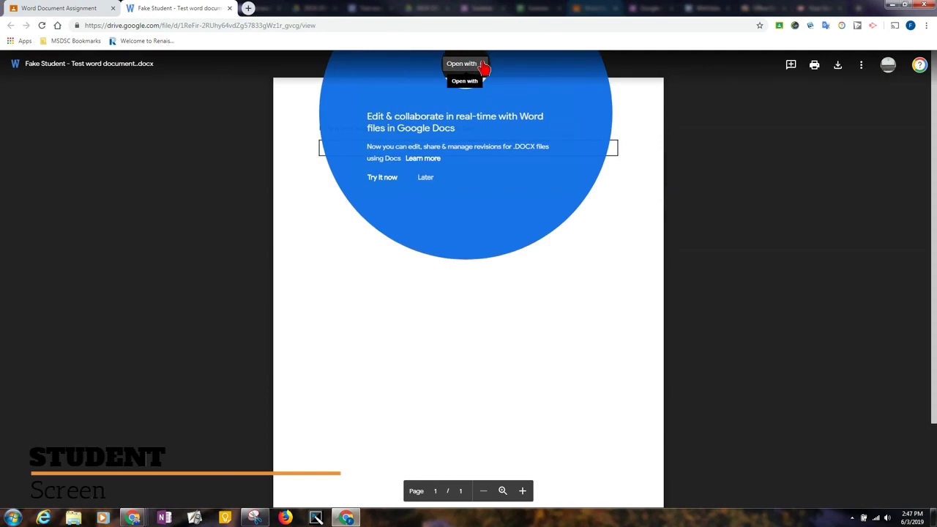
# Open the student's .docx copy in Google Docs via the Open with list
pyautogui.click(483, 64)
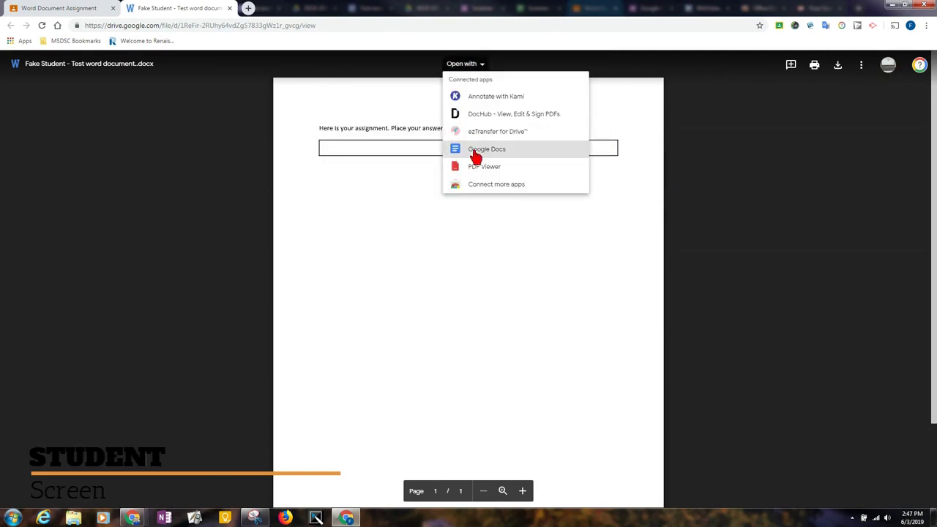
pyautogui.click(476, 150)
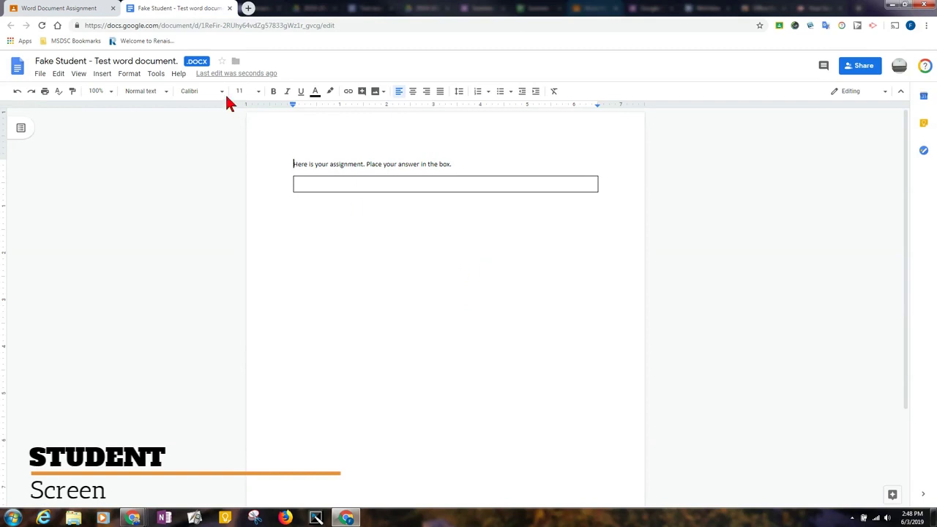
# Type 'Here is the answer to your question.' into the answer box
pyautogui.click(316, 184)
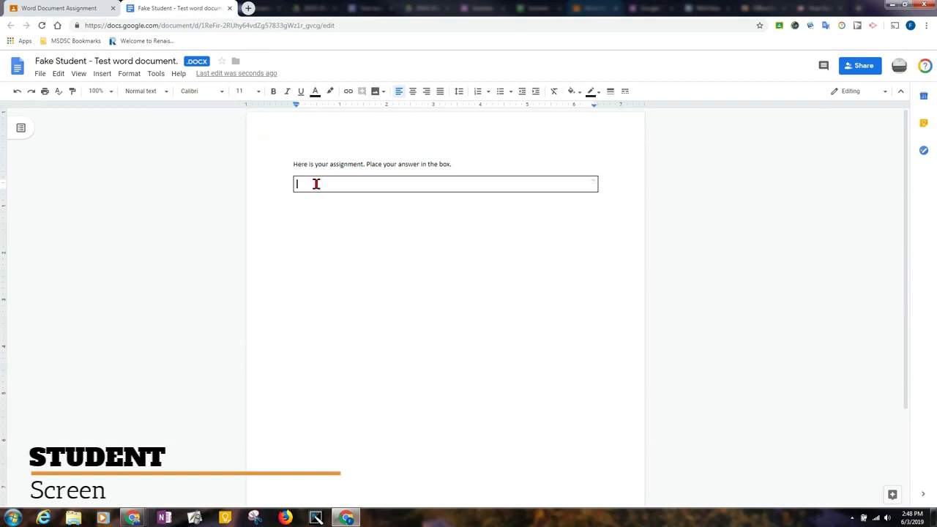
pyautogui.write('Here is the answer to your question.')
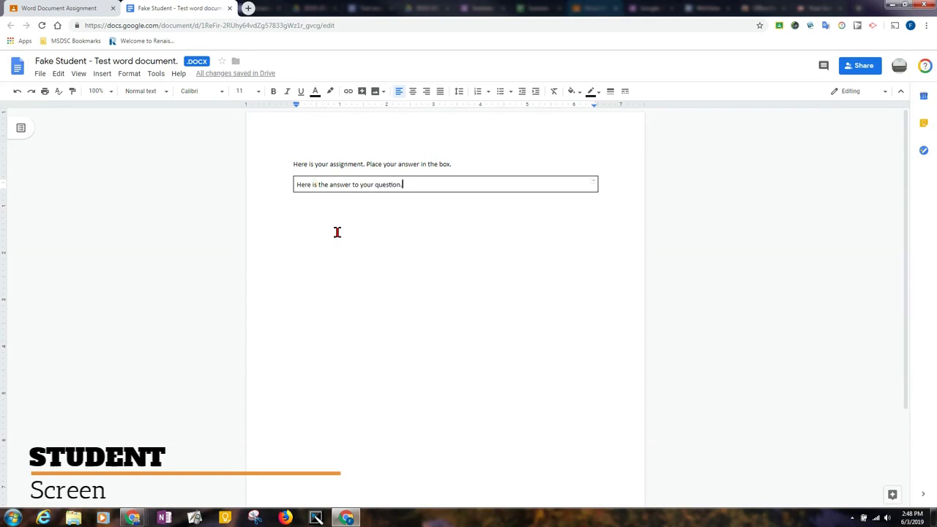
pyautogui.click(337, 232)
# Look through the Insert and Format menus without changing anything
pyautogui.click(102, 74)
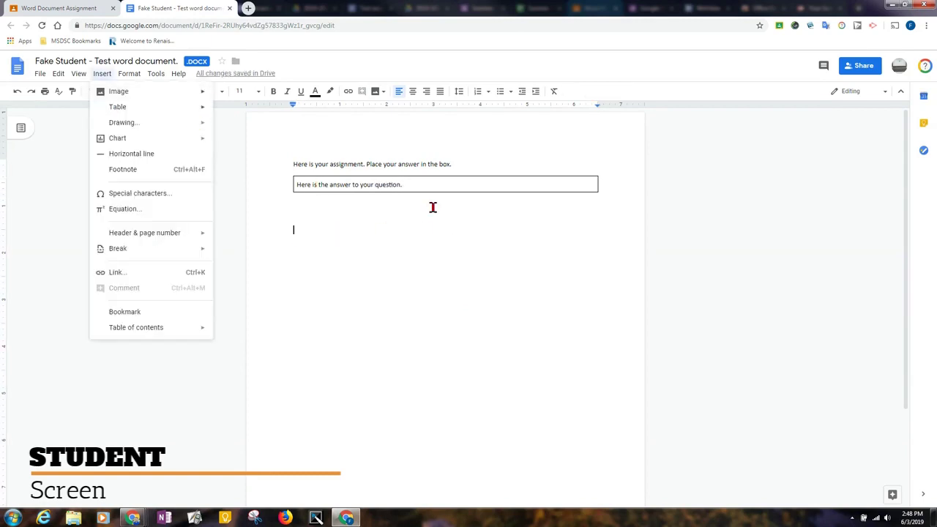
pyautogui.click(432, 229)
pyautogui.click(130, 74)
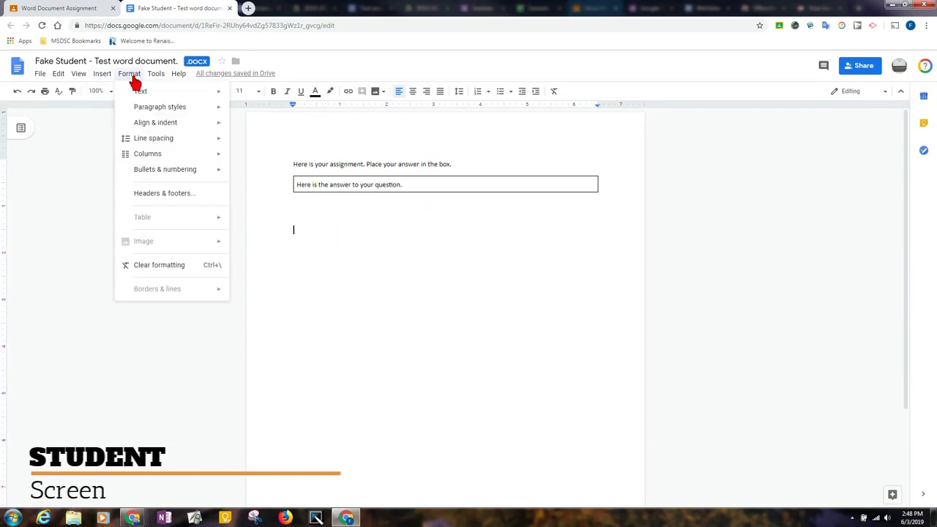
pyautogui.click(130, 74)
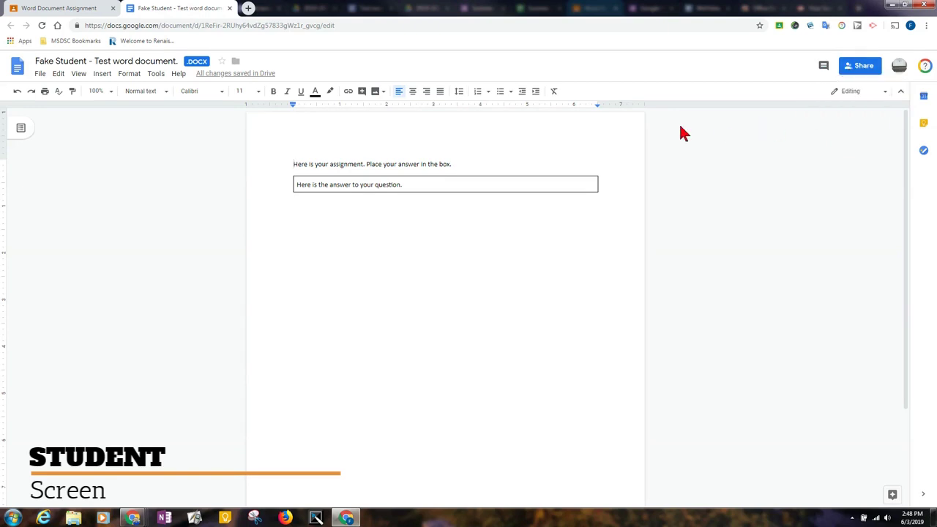
# Close the Docs copy and turn in the student's Word Document Assignment work
pyautogui.click(230, 9)
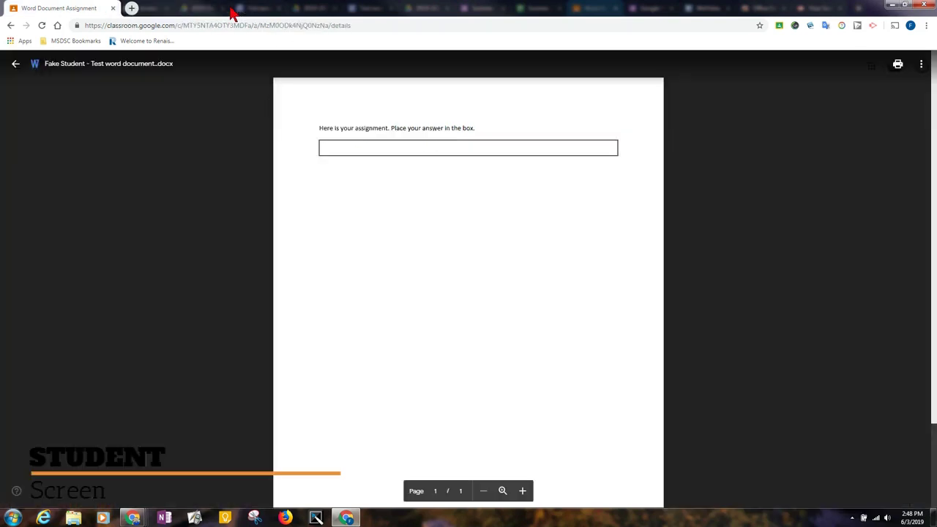
pyautogui.click(16, 66)
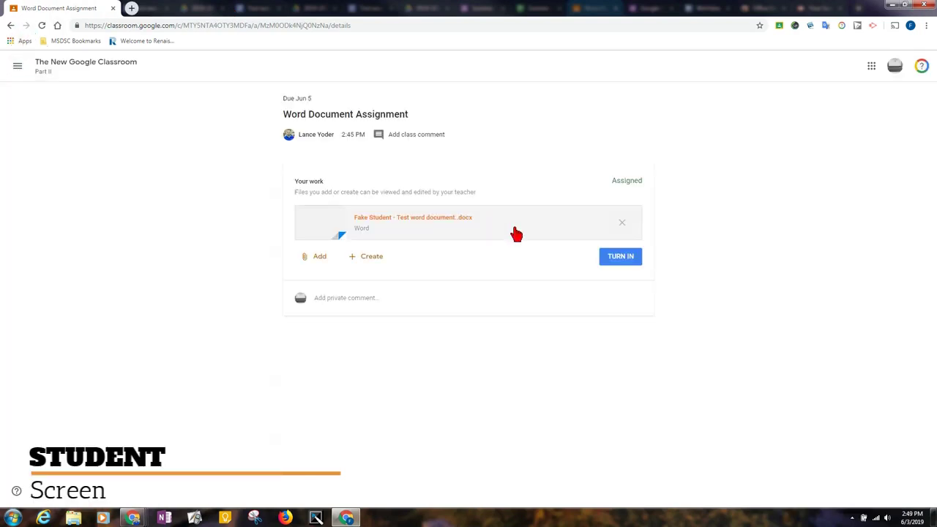
pyautogui.click(620, 259)
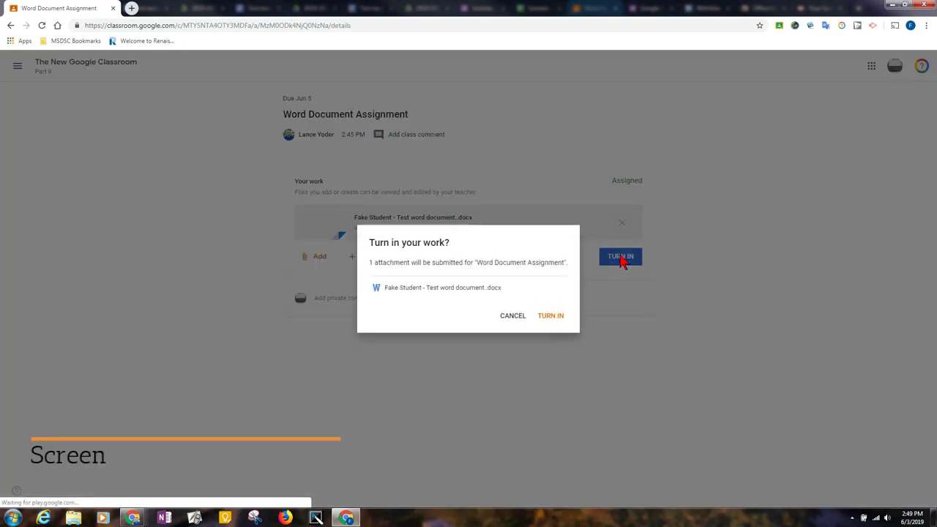
pyautogui.click(551, 316)
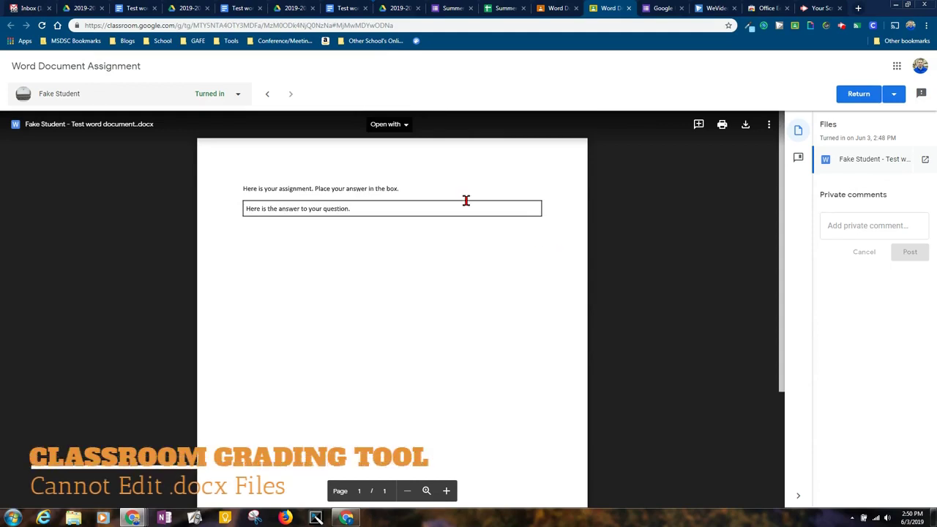
# Open the submitted .docx in the grading view and check its Open with list
pyautogui.click(410, 287)
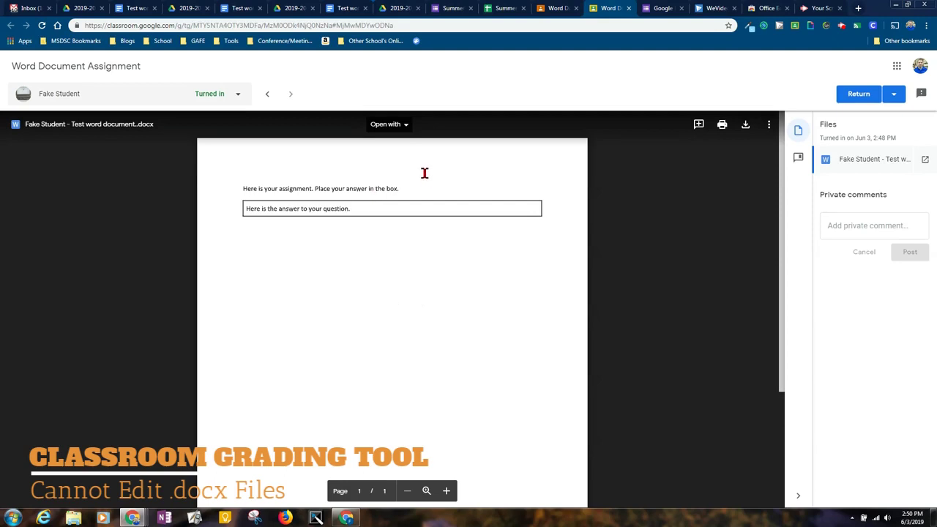
pyautogui.click(403, 125)
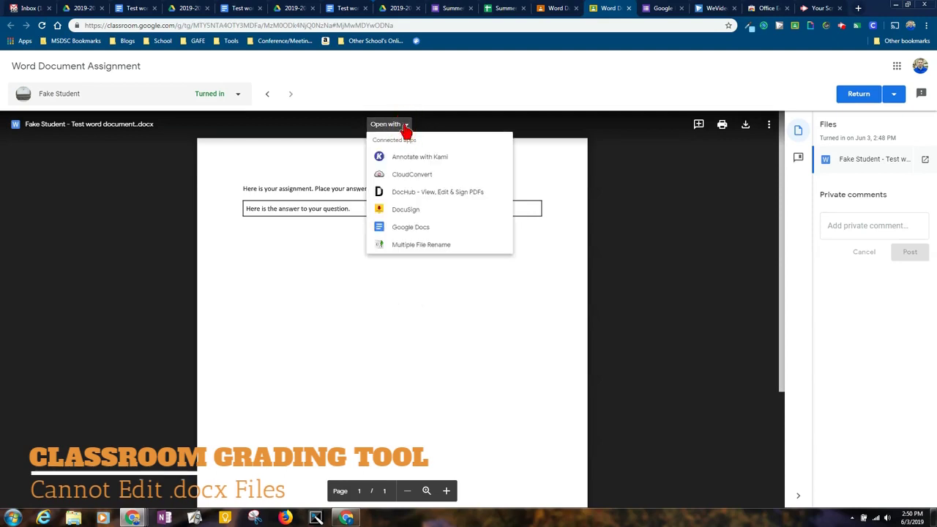
pyautogui.click(421, 316)
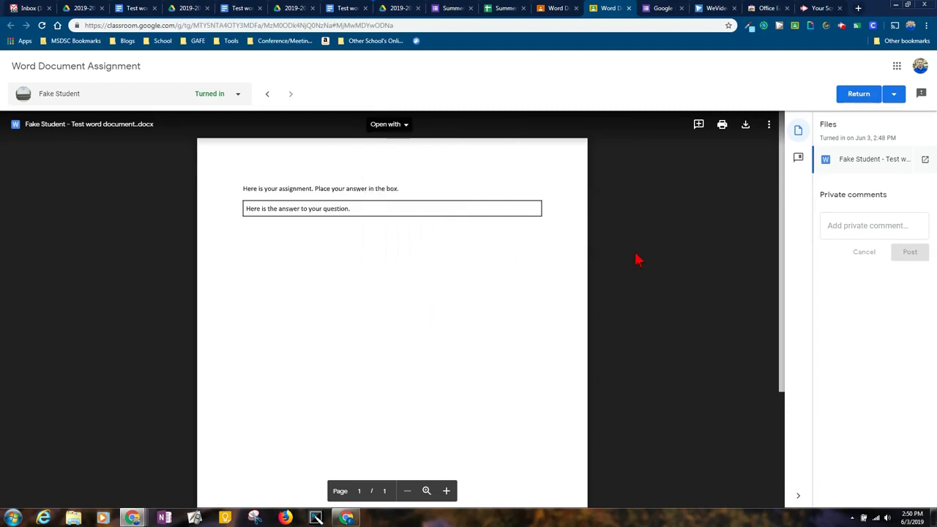
# Comment 'Check out this comment!' on the selected instruction phrase
pyautogui.click(698, 124)
pyautogui.moveTo(278, 189); pyautogui.dragTo(367, 189)
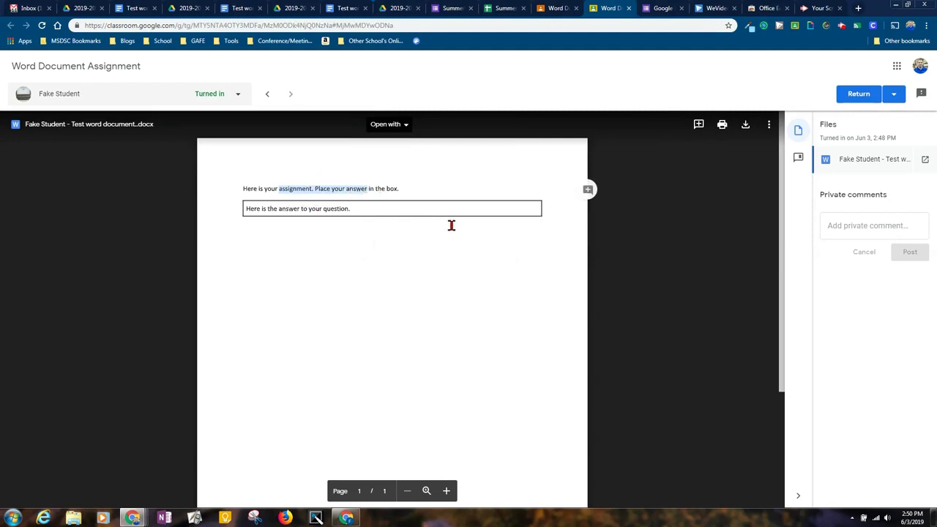
pyautogui.click(588, 191)
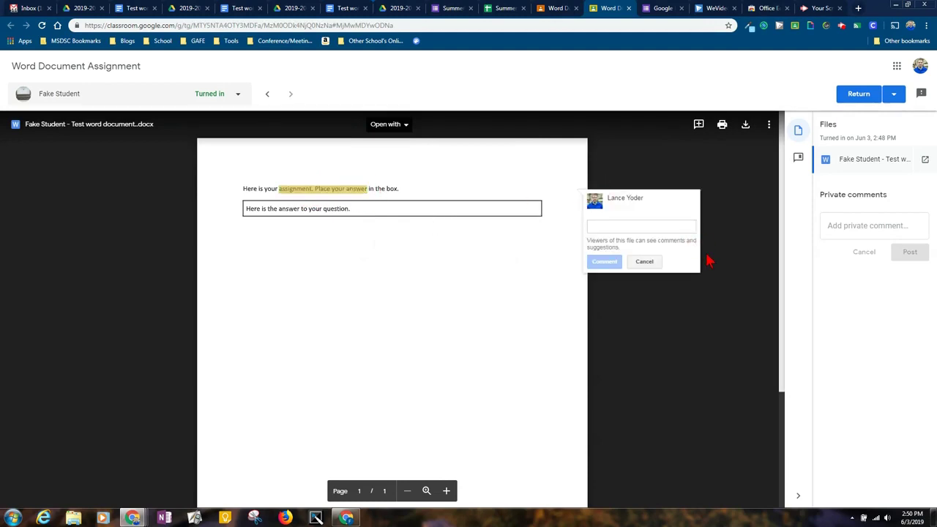
pyautogui.write('Check out this comment!')
pyautogui.click(604, 263)
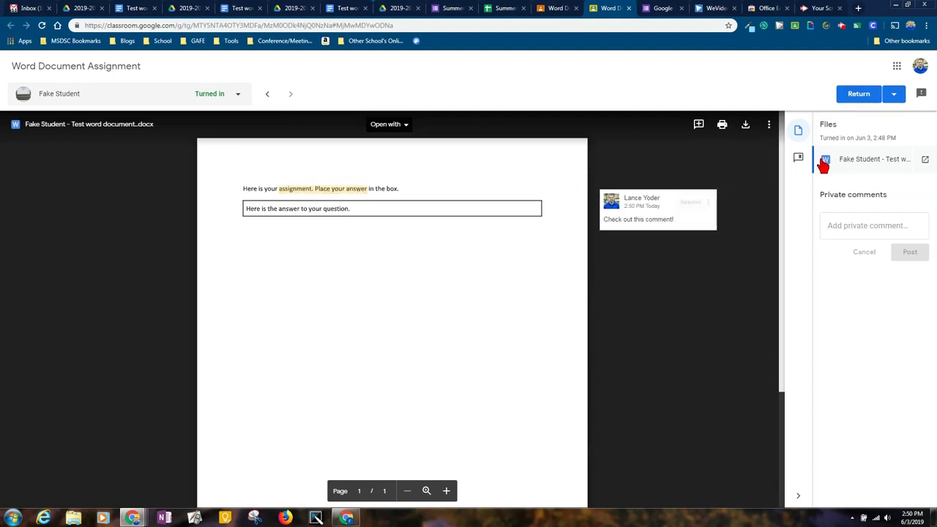
# Add the comment-bank remark 'I like your word choice.' on the word 'box.'
pyautogui.click(798, 158)
pyautogui.click(798, 130)
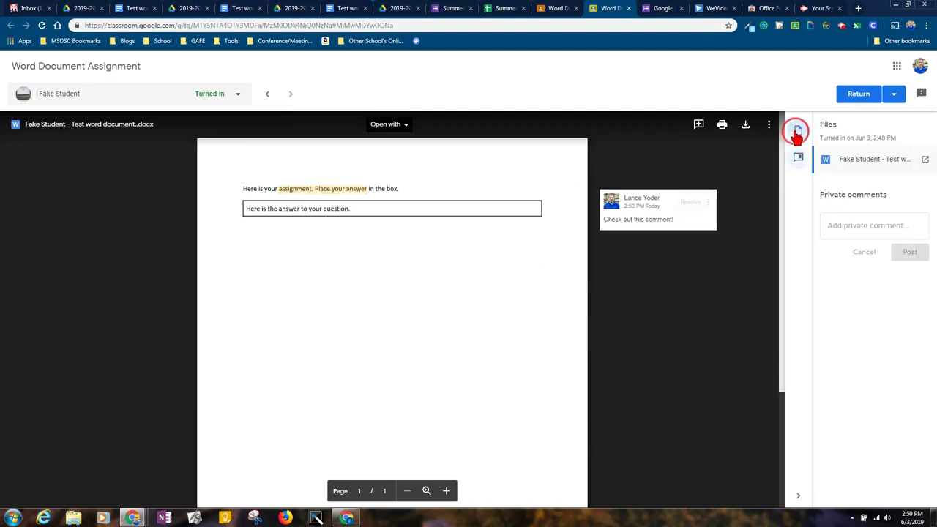
pyautogui.moveTo(387, 189)
pyautogui.mouseDown()
pyautogui.moveTo(410, 185)
pyautogui.moveTo(387, 189)
pyautogui.mouseUp()
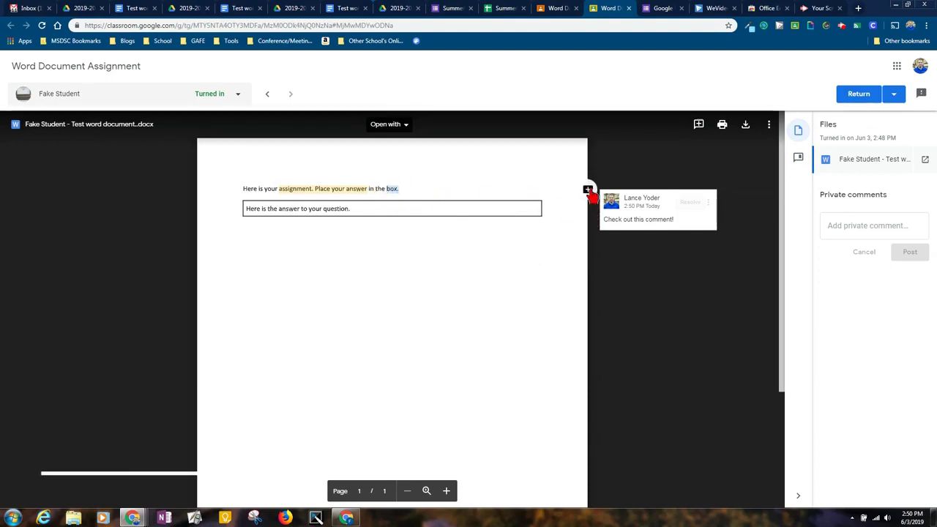
pyautogui.click(587, 190)
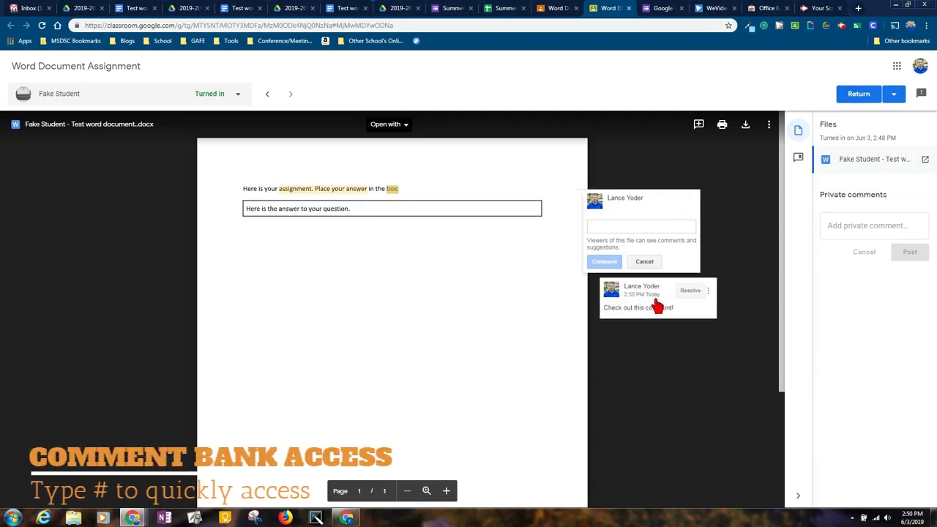
pyautogui.write('#')
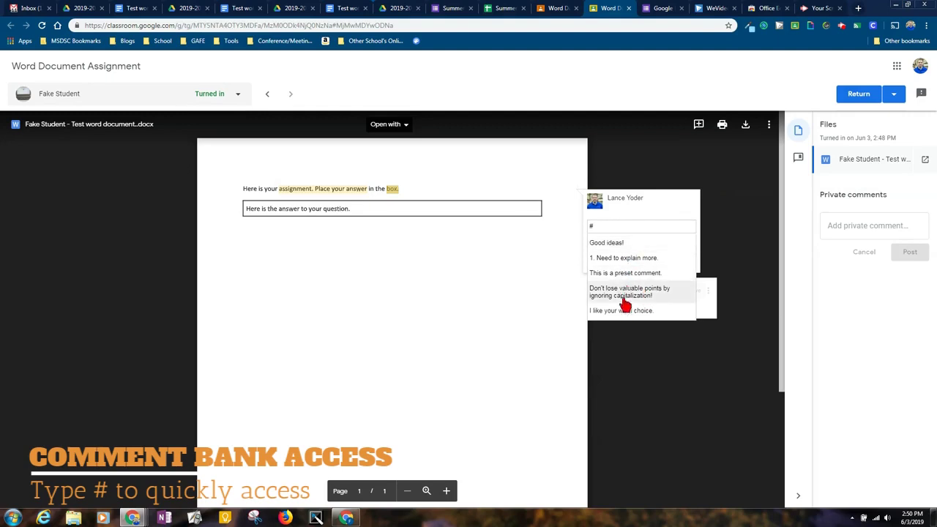
pyautogui.click(622, 312)
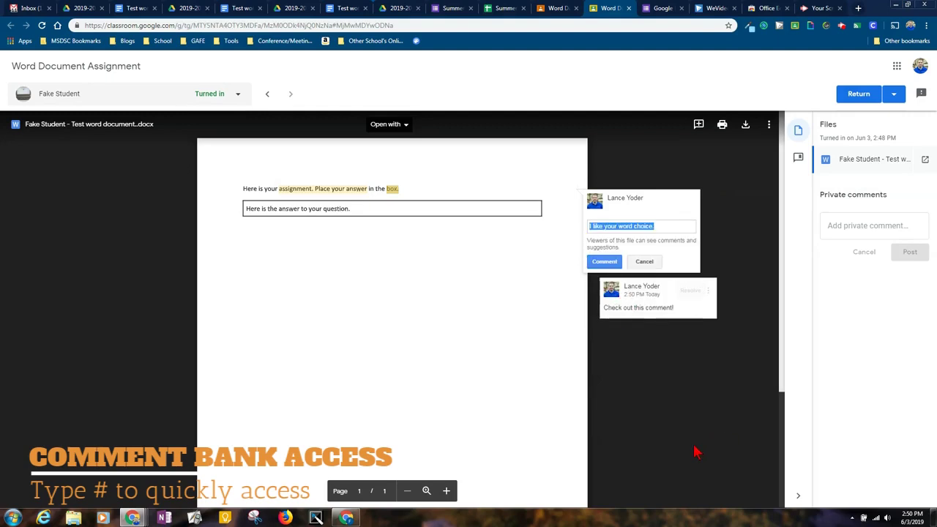
pyautogui.click(608, 265)
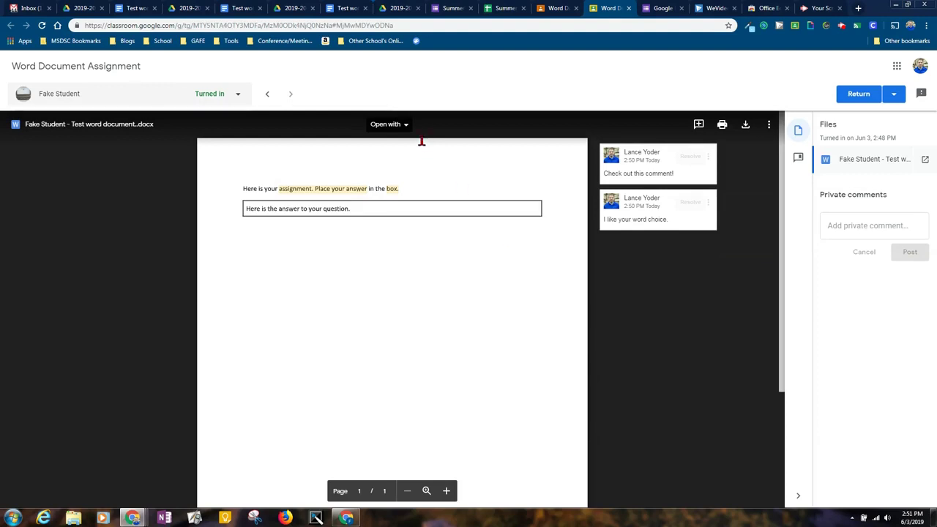
# Return the commented Word Document Assignment to the student, confirming the dialog
pyautogui.click(405, 125)
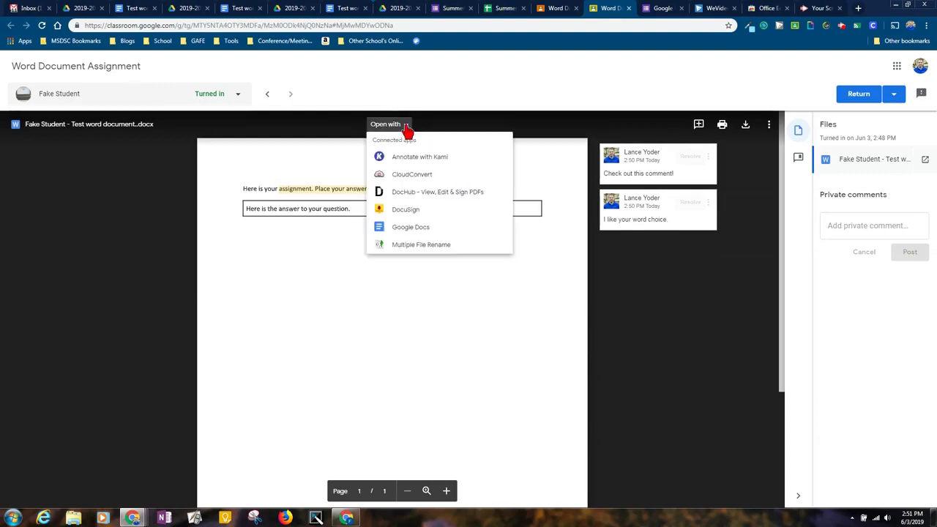
pyautogui.click(598, 340)
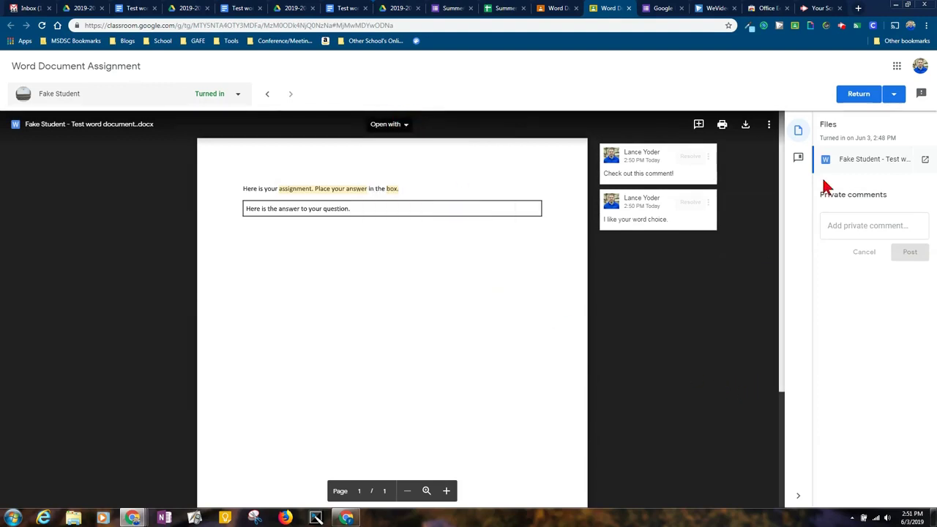
pyautogui.click(875, 95)
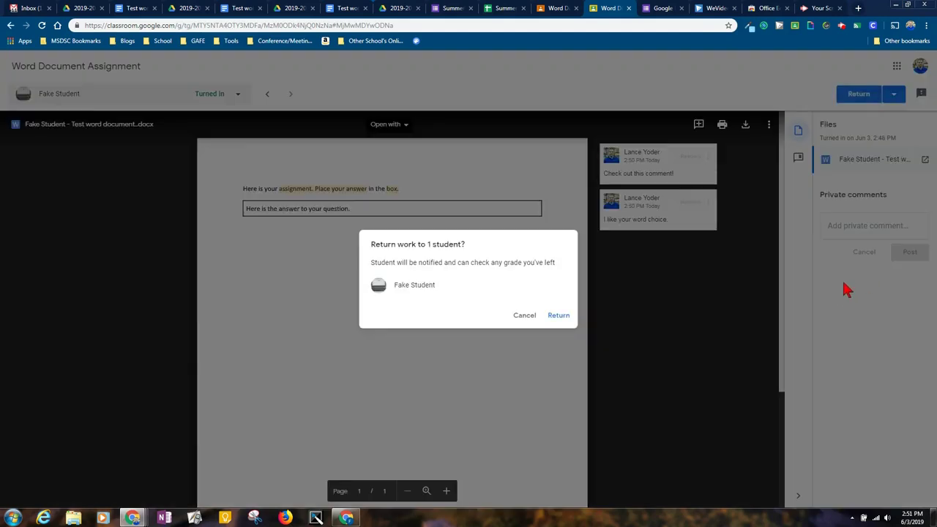
pyautogui.press('Return')
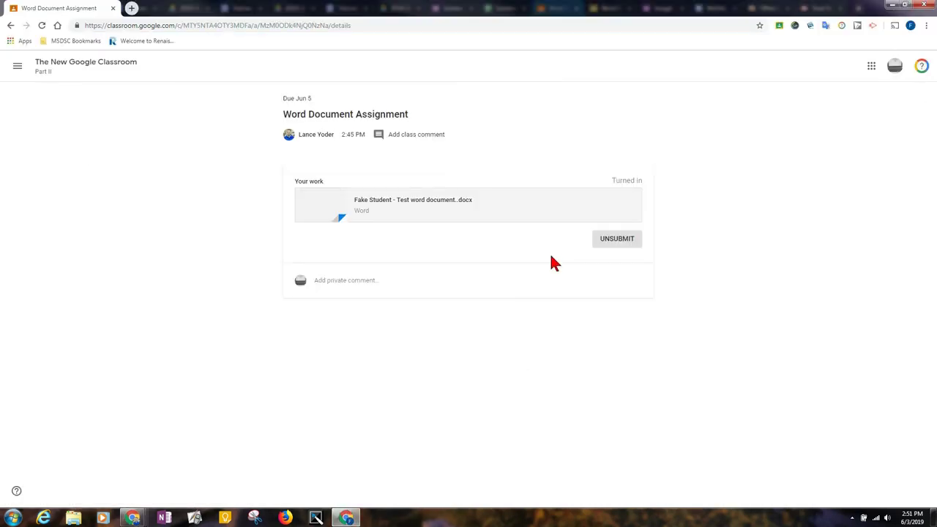
# From the class stream, open Word Document Assignment's attached .docx in a separate window
pyautogui.click(119, 64)
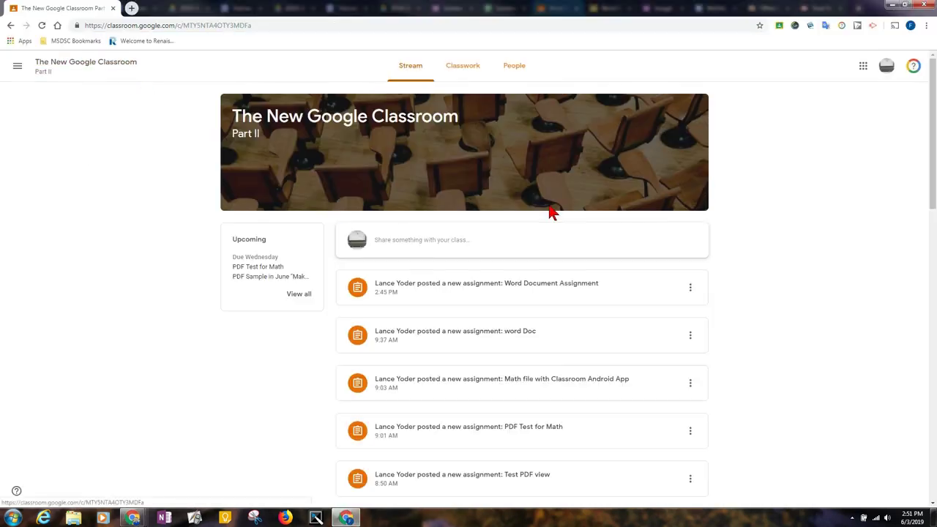
pyautogui.click(512, 290)
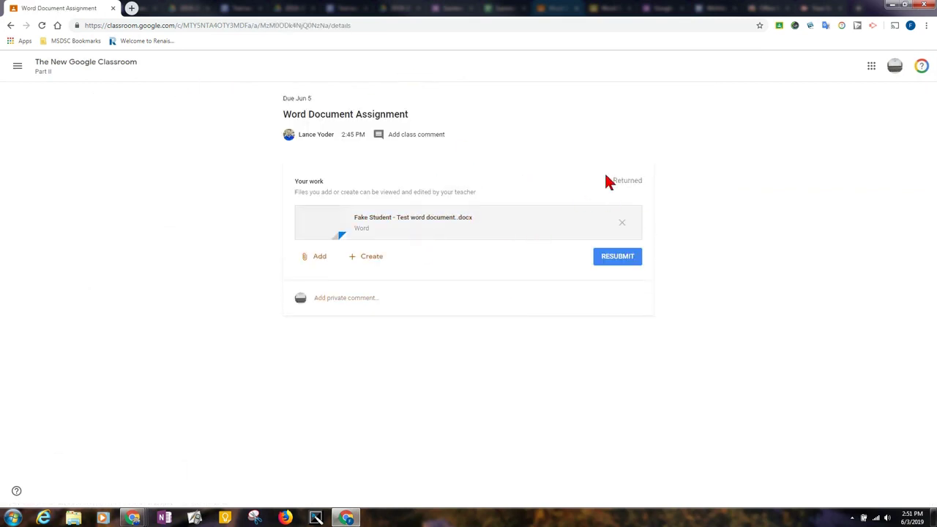
pyautogui.click(429, 219)
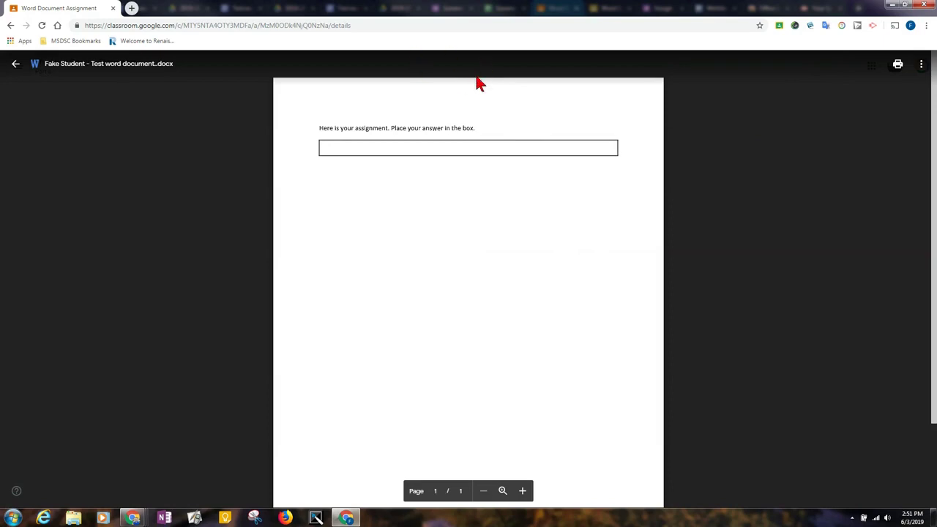
pyautogui.click(920, 65)
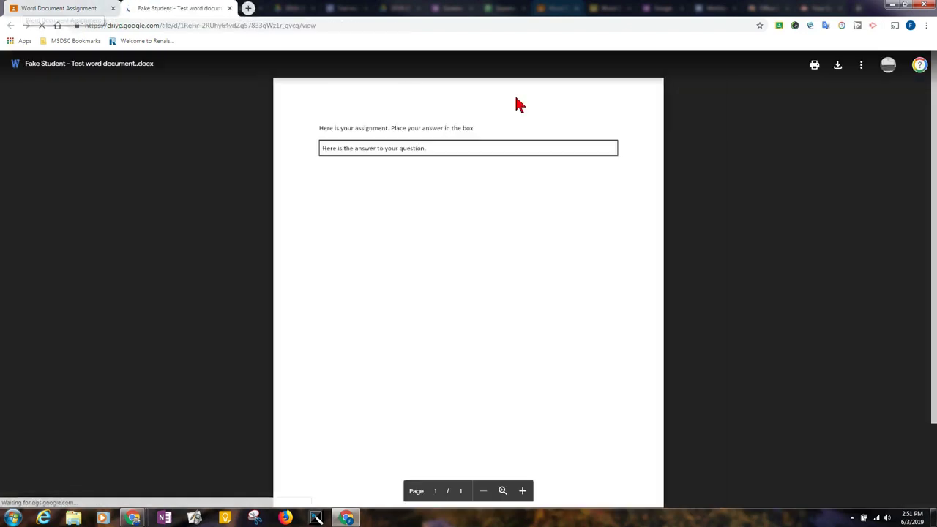
# Show the teacher's two comments on the .docx, then open it with Google Docs
pyautogui.click(789, 66)
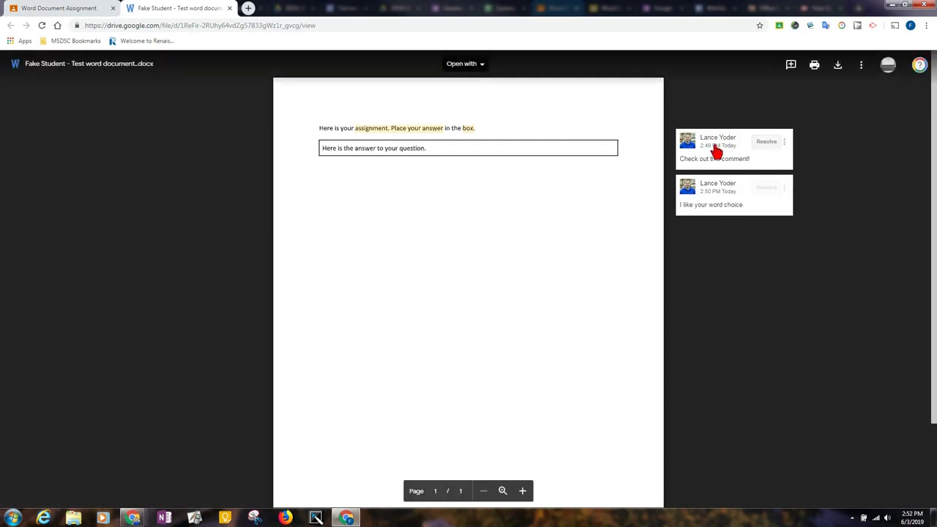
pyautogui.click(481, 64)
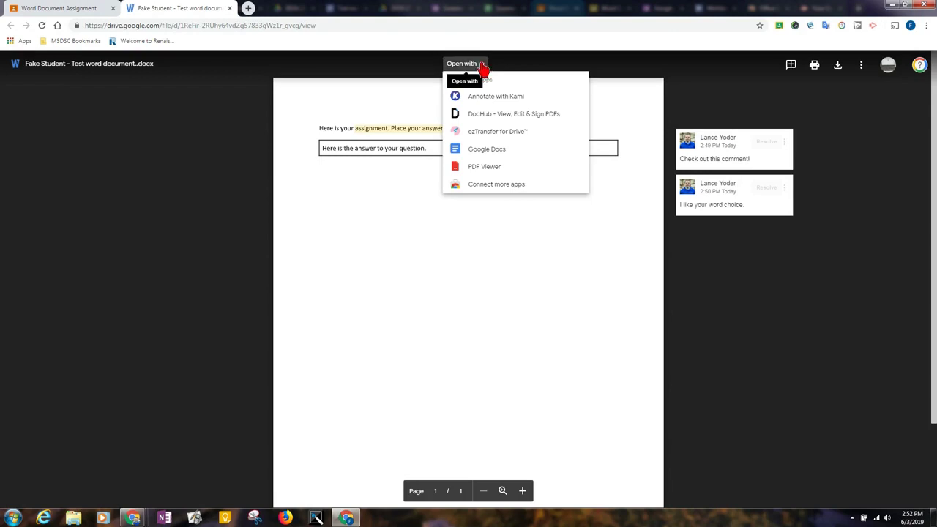
pyautogui.click(489, 150)
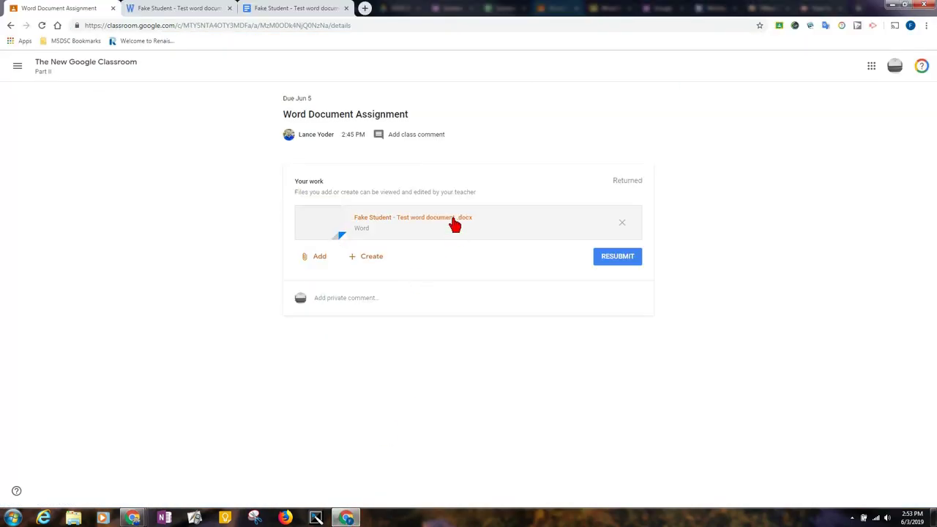
# Reopen the attached .docx from the assignment page and open it with Google Docs
pyautogui.click(454, 221)
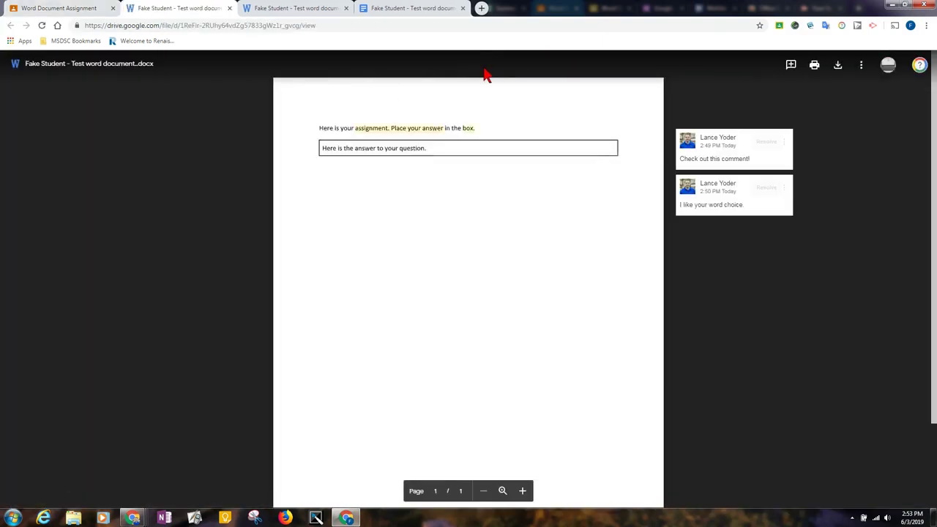
pyautogui.click(482, 71)
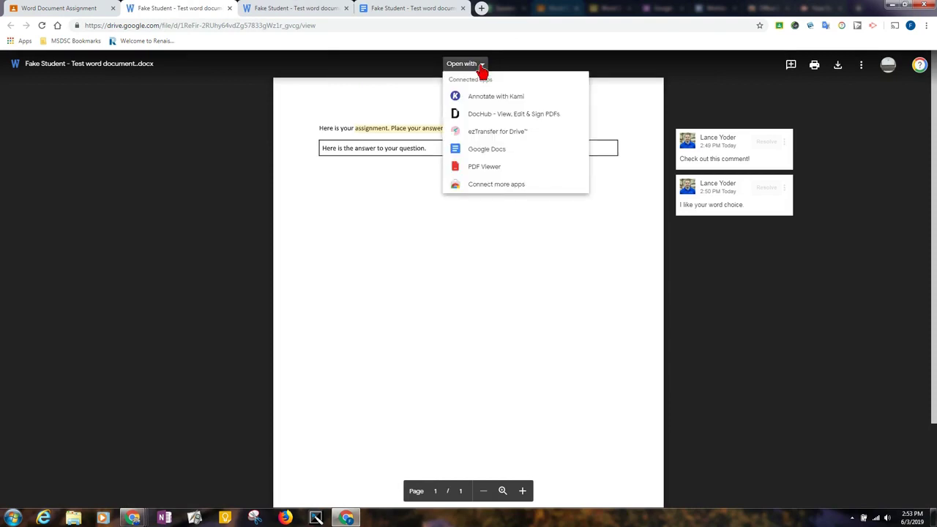